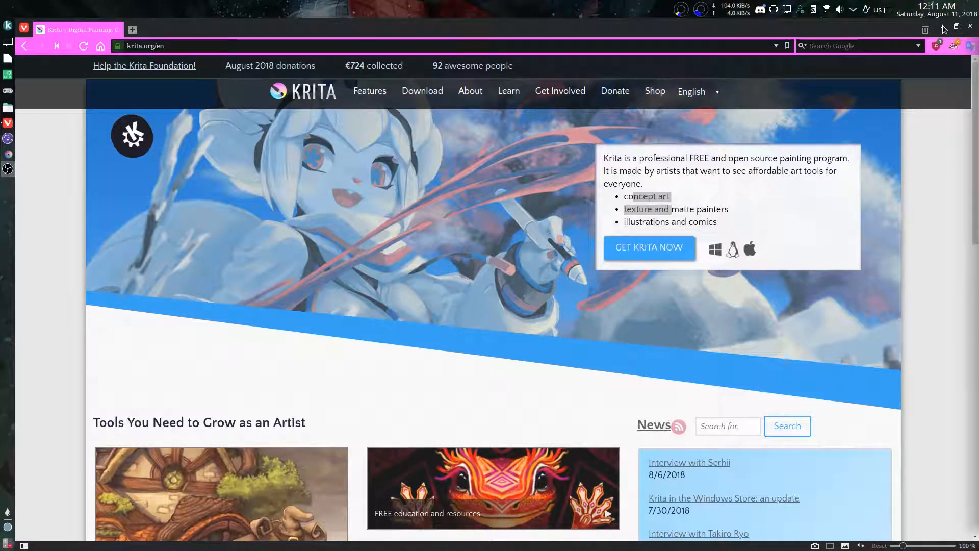
Step: Switch to the tile_template.kra document in Krita and enlarge the layer list so all layers fit
click(943, 27)
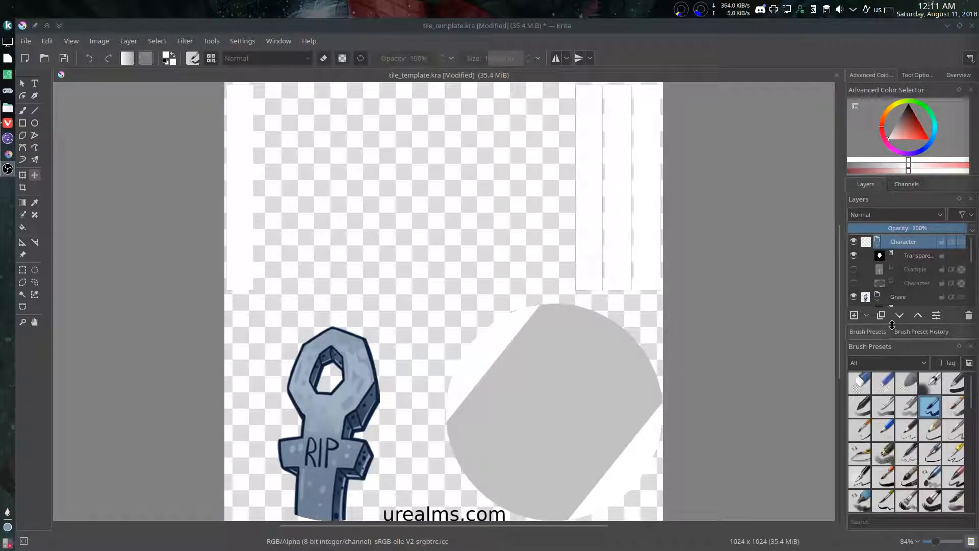
drag(893, 325, 892, 454)
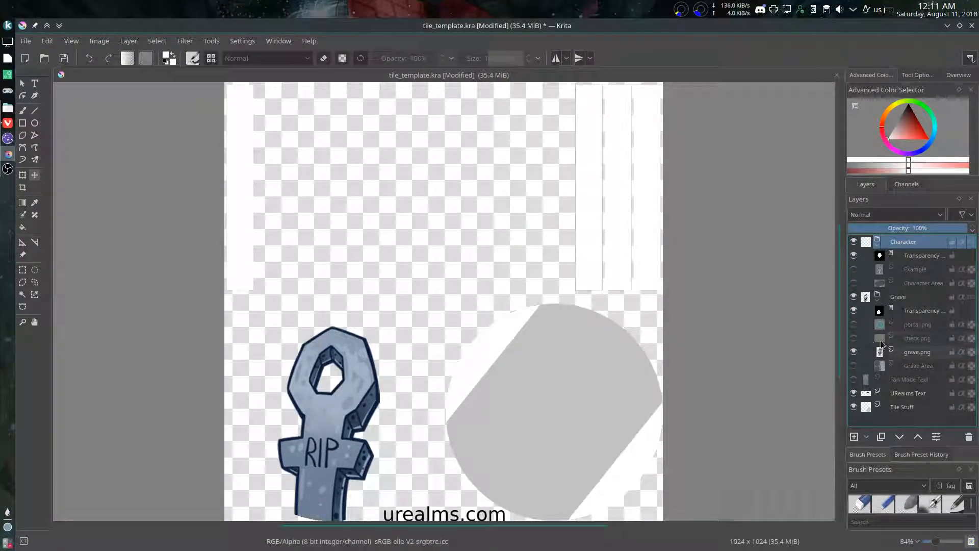
mouse_move(890, 308)
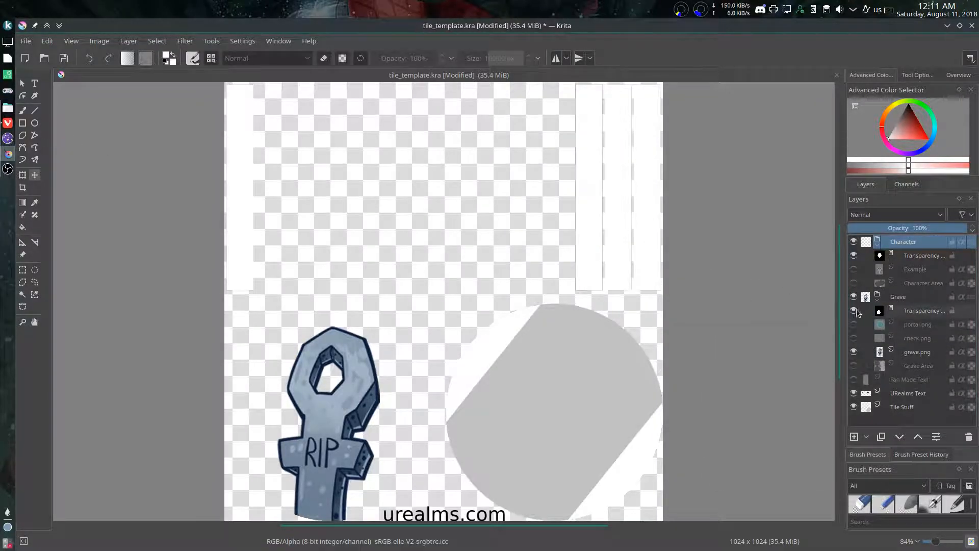
Step: Insert example.png from the Tutorial folder as a new layer above the Example layer in the Character group
click(930, 270)
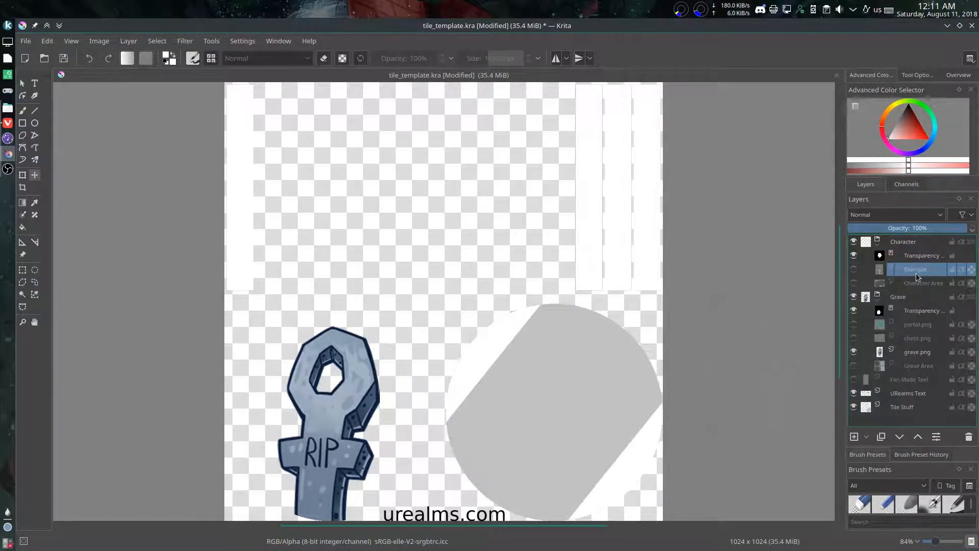
click(855, 271)
click(855, 271)
double_click(913, 274)
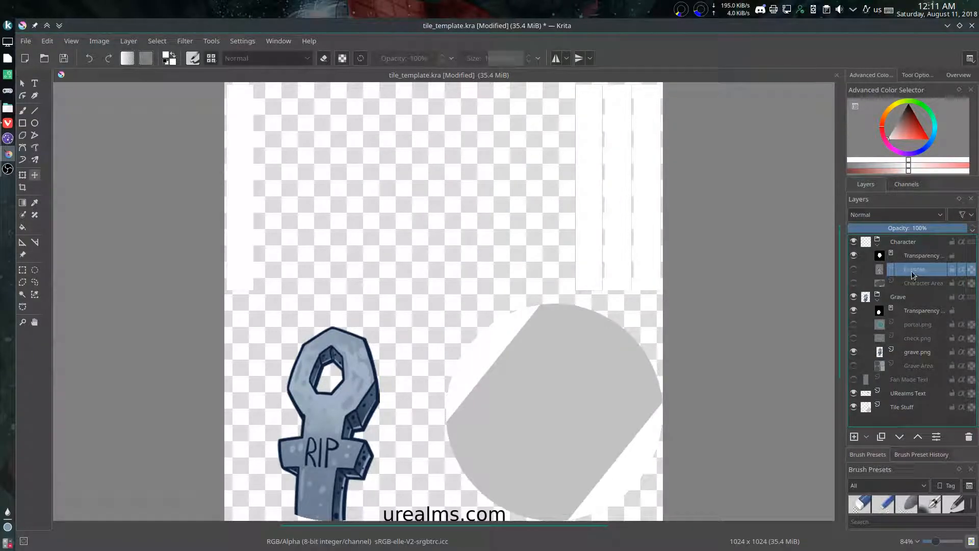
click(9, 109)
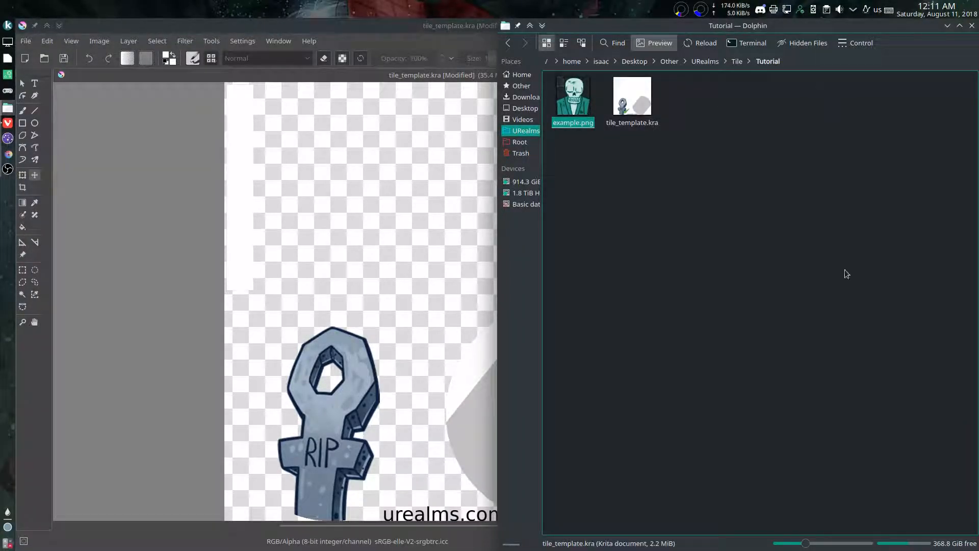
drag(587, 92, 393, 204)
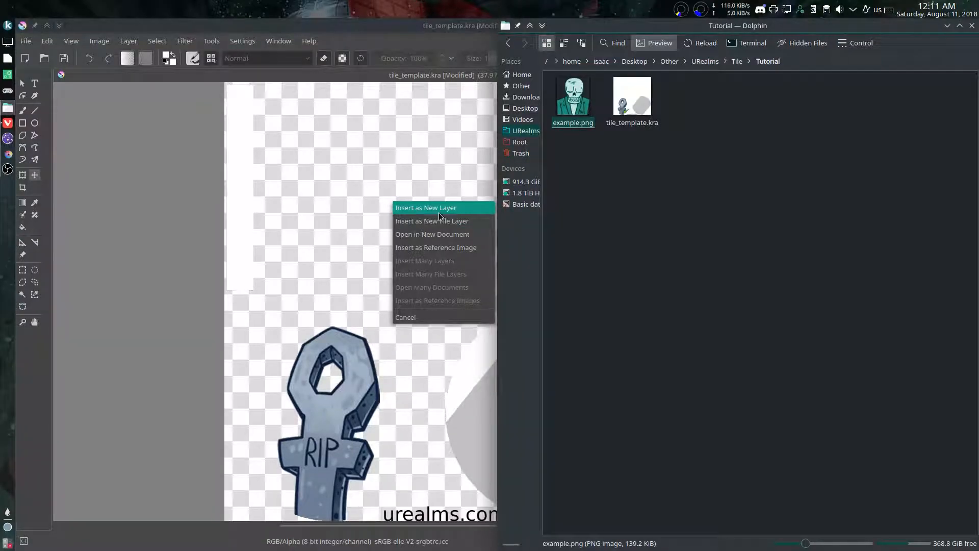
click(438, 214)
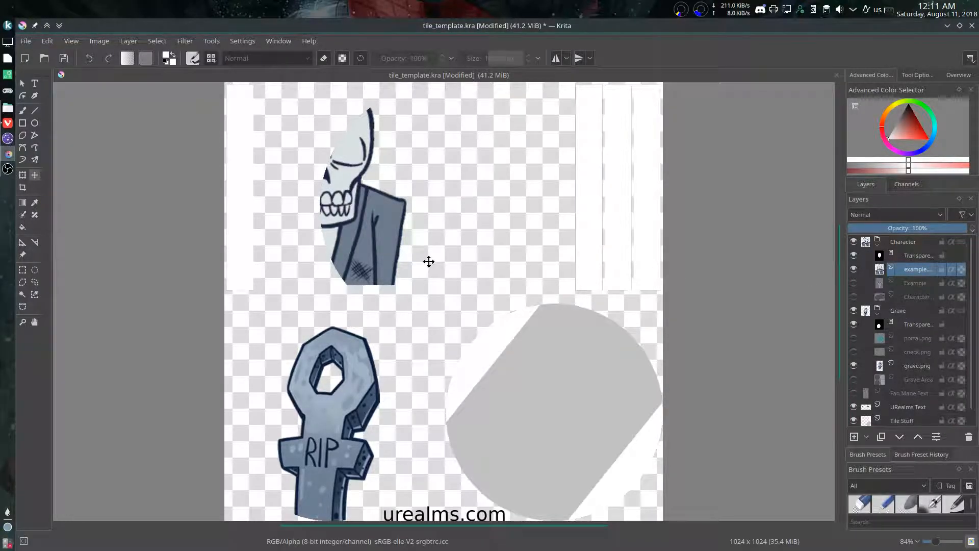
Step: Transform the skeleton image by shifting it toward the canvas centre and rotating it slightly counterclockwise
click(34, 176)
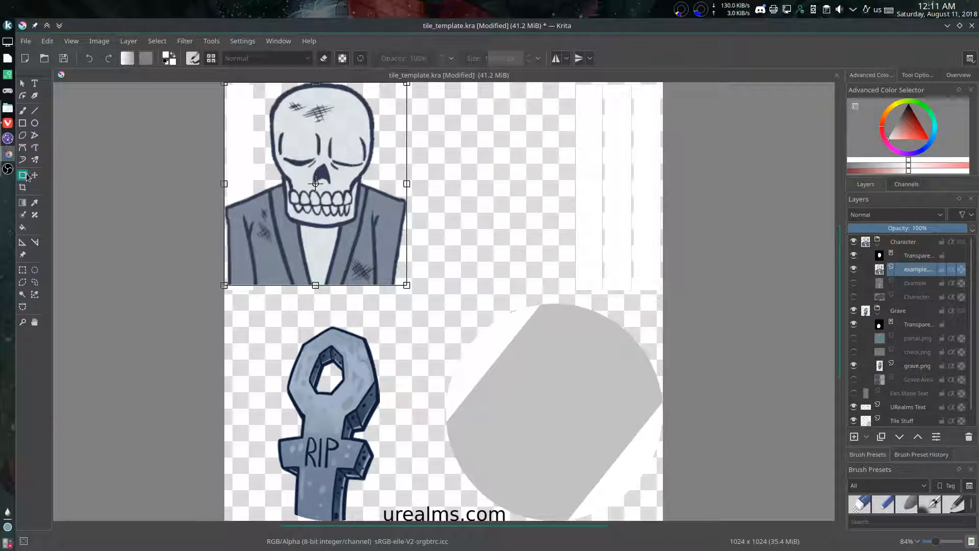
click(22, 175)
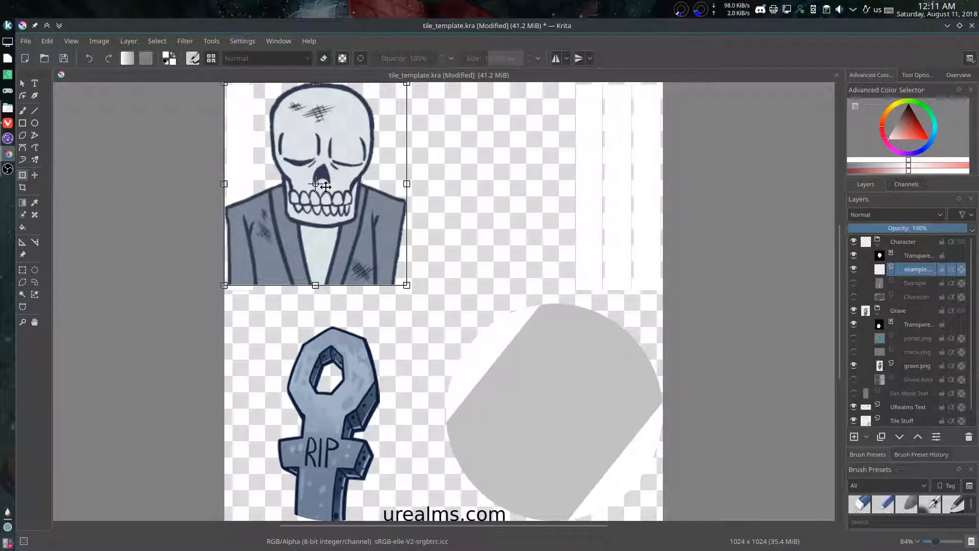
mouse_move(504, 145)
mouse_down()
mouse_move(477, 166)
mouse_move(501, 157)
mouse_move(468, 191)
mouse_move(509, 152)
mouse_up()
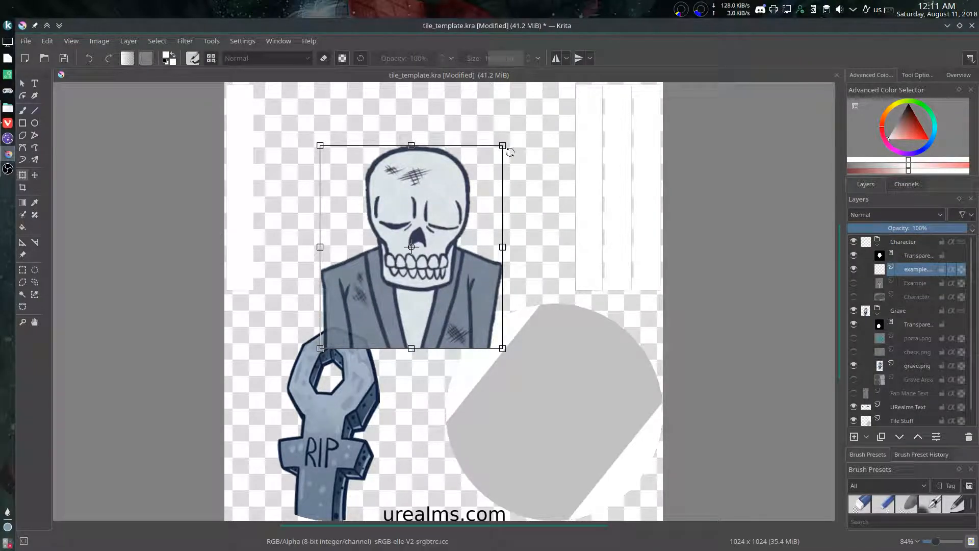
drag(504, 151, 530, 156)
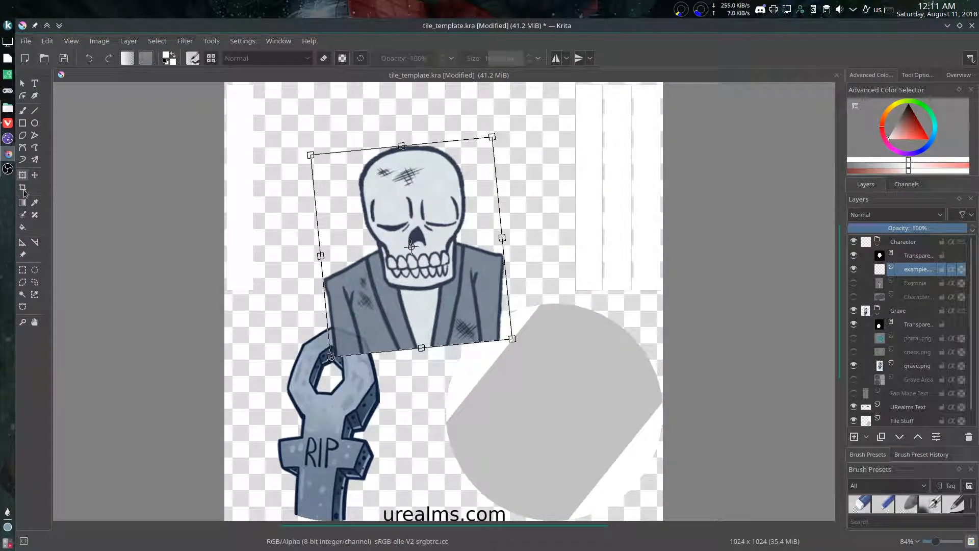
Step: Position the skeleton layer inside the circular character mask so the whole skull fits and the rounded lower edge crops the jacket
click(35, 175)
drag(427, 214, 457, 193)
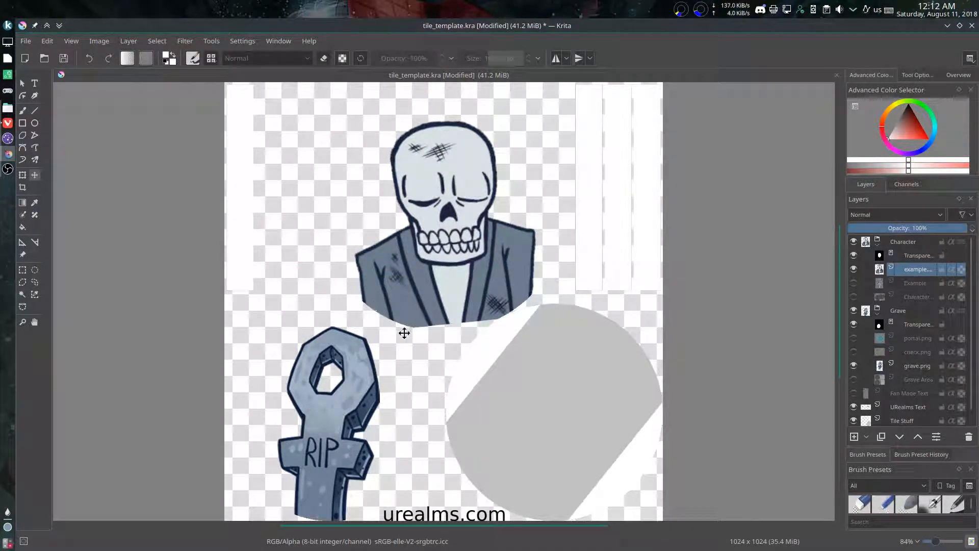
drag(459, 232, 444, 222)
drag(451, 292, 456, 243)
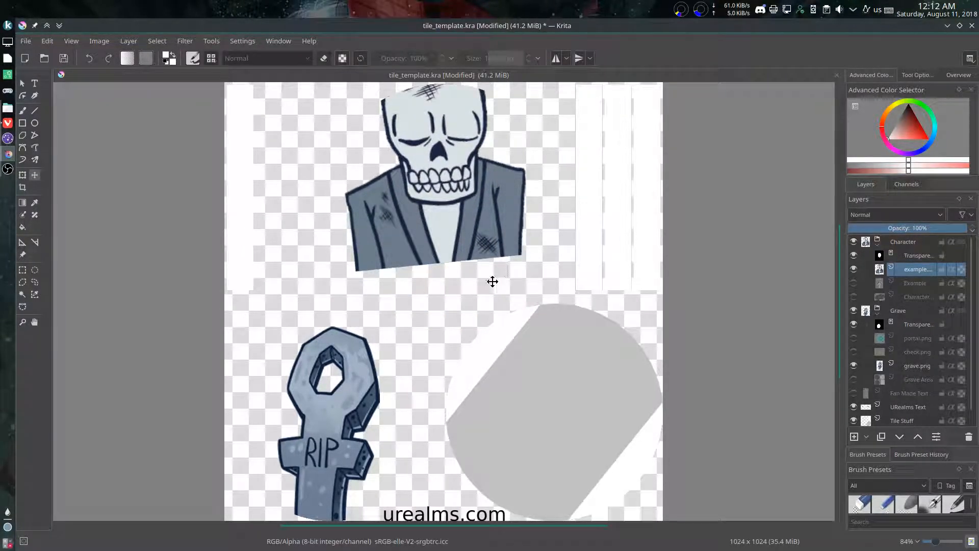
drag(415, 220, 420, 294)
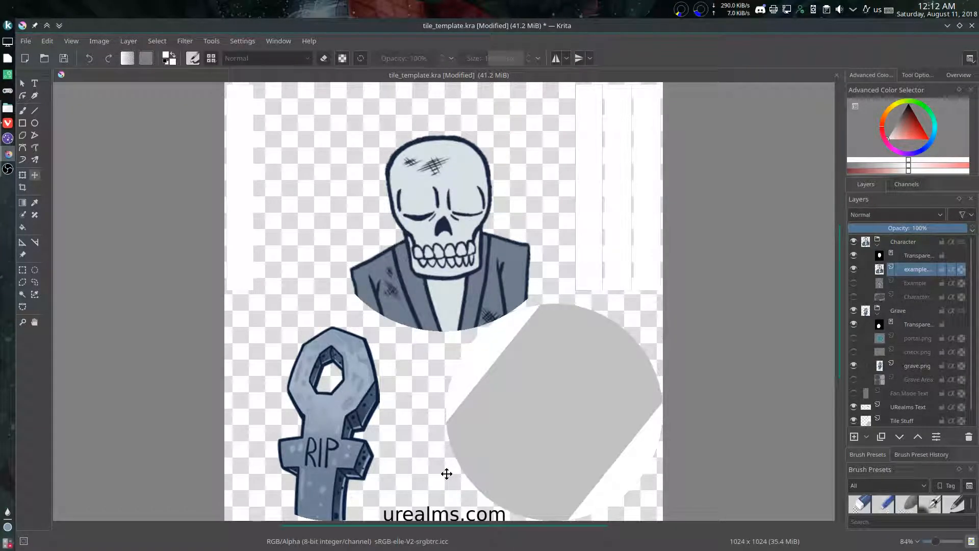
Step: Export the document to the Tutorial folder as tile.png
click(33, 43)
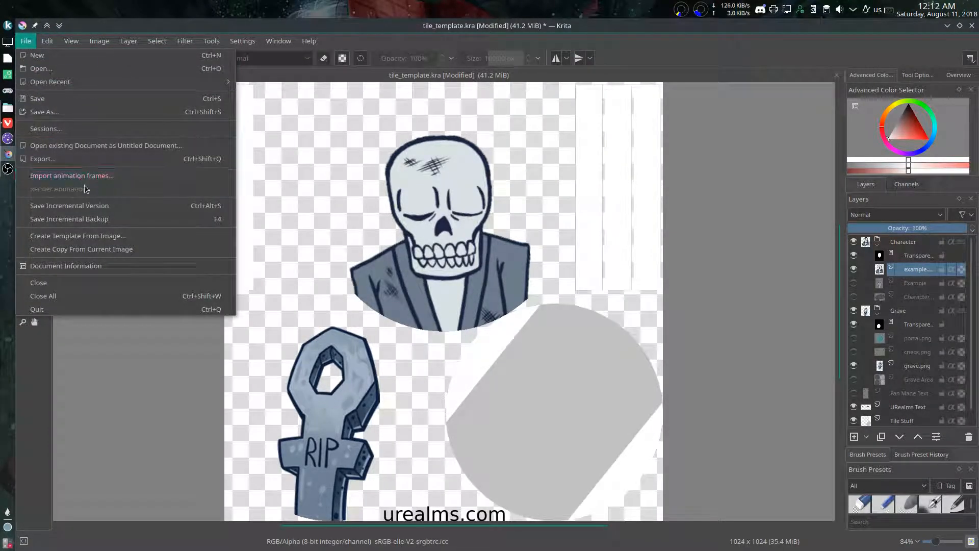
click(71, 159)
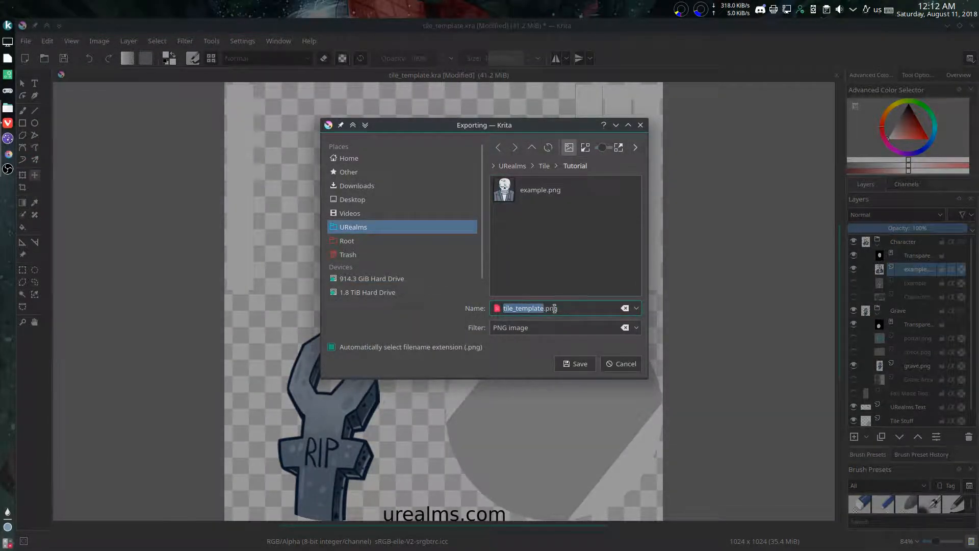
click(574, 311)
key(ctrl+a)
text(tile.png)
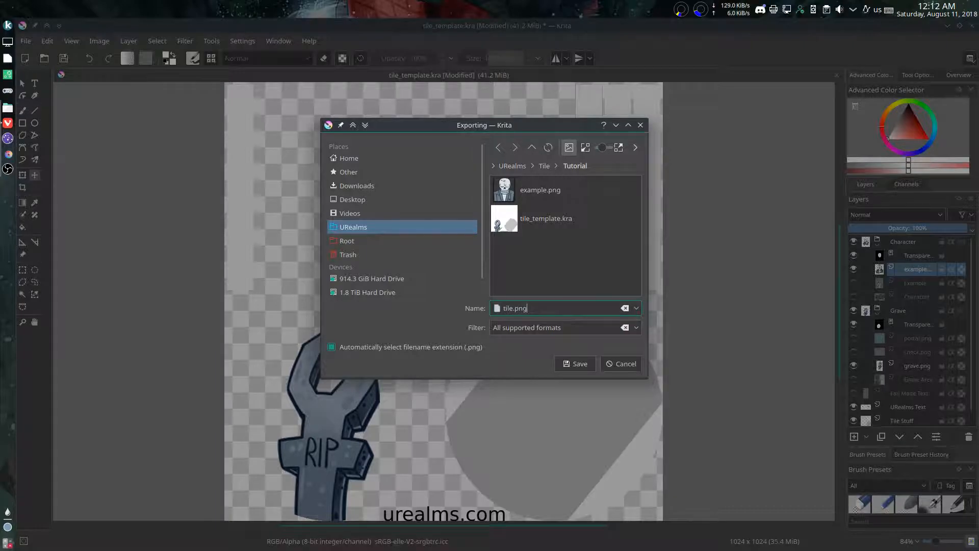
click(576, 362)
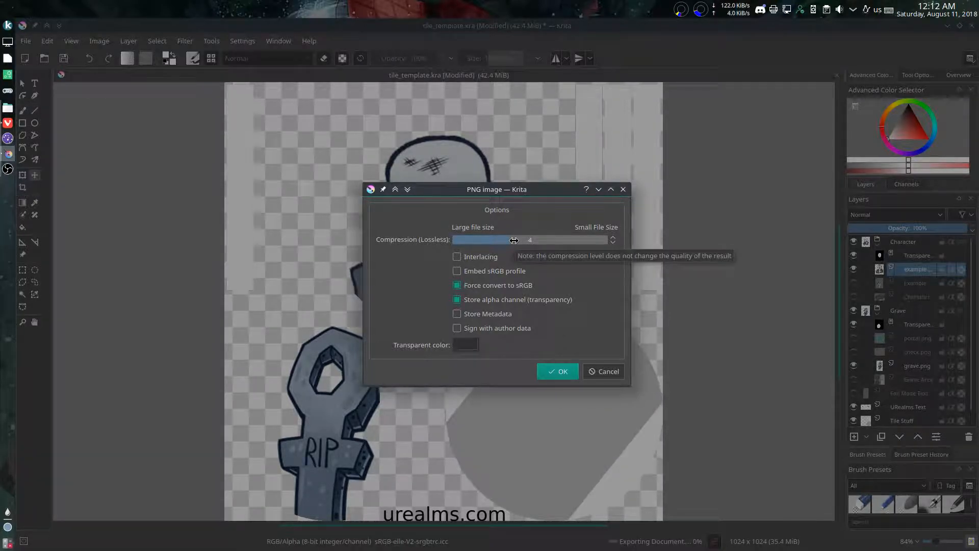
Step: Adjust the lossless PNG compression level and accept the export options
drag(514, 240, 631, 243)
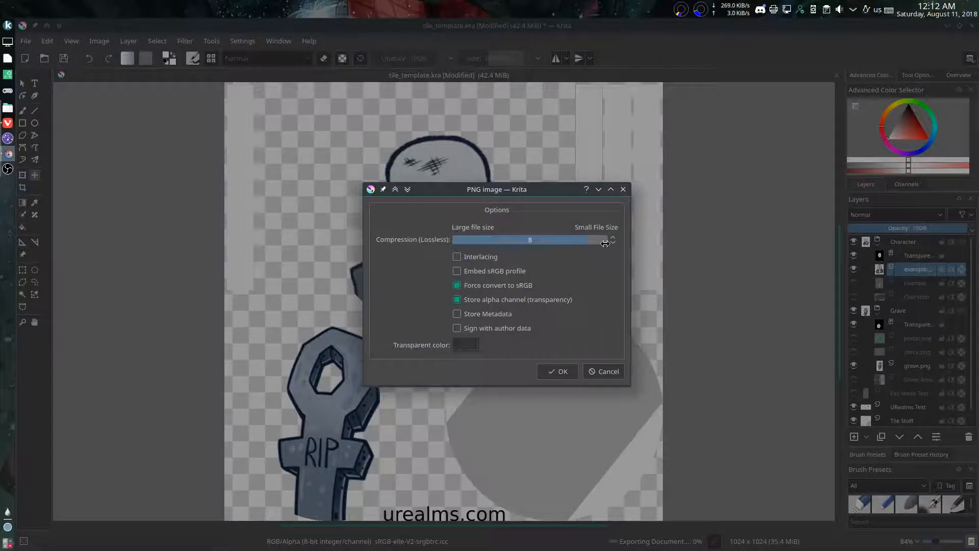
drag(603, 242, 521, 240)
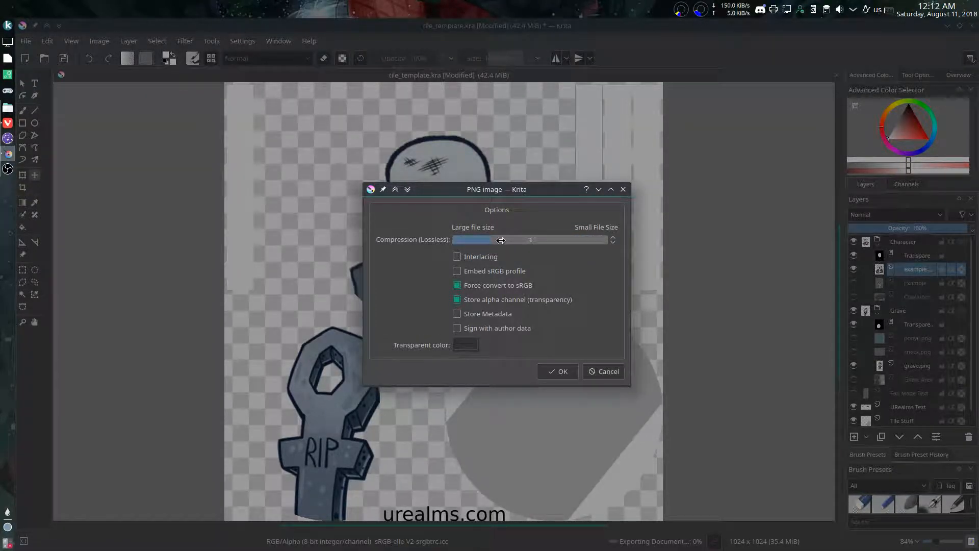
click(559, 372)
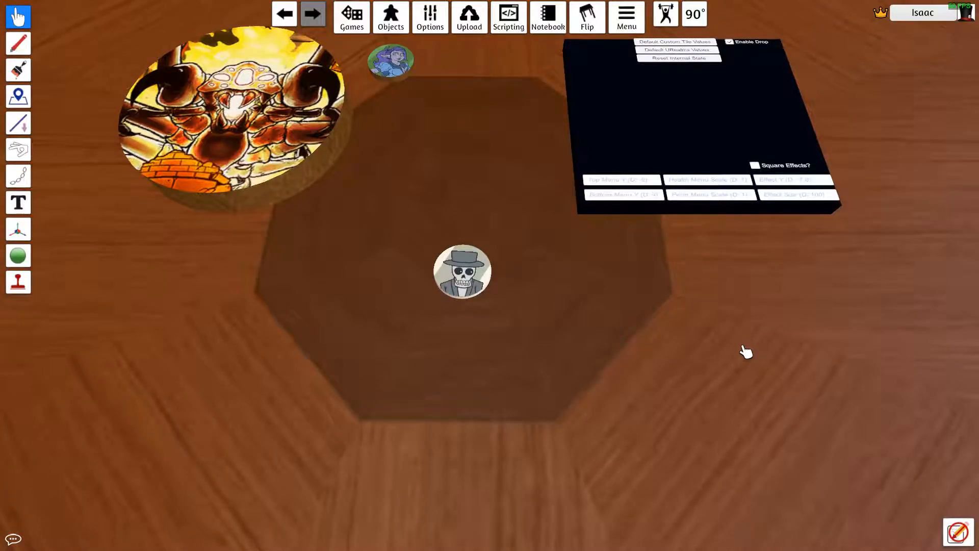
Step: In Tabletop Simulator, replace the skeleton tile's Diffuse/Image with tile.png from the Tutorial folder, uploaded to the Cloud, and import the model
right_click(475, 253)
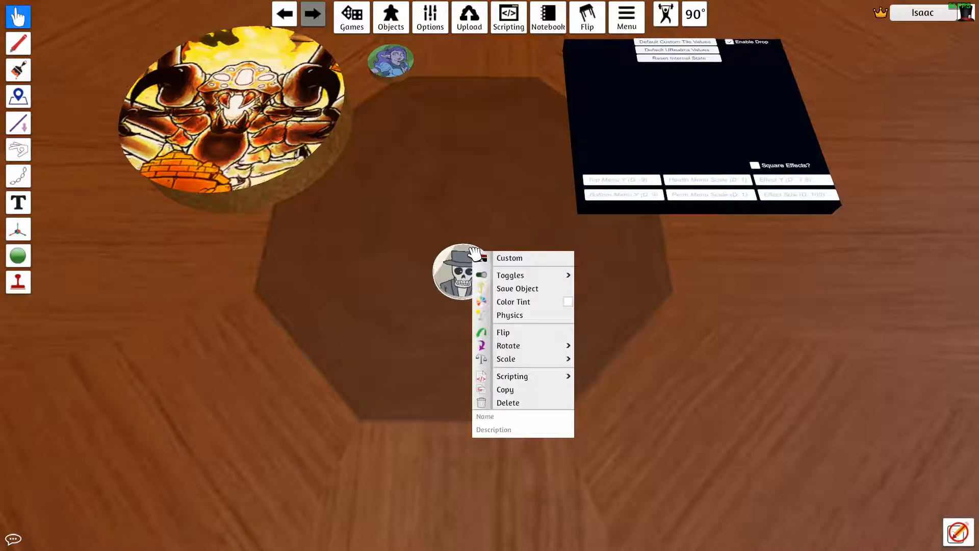
click(511, 258)
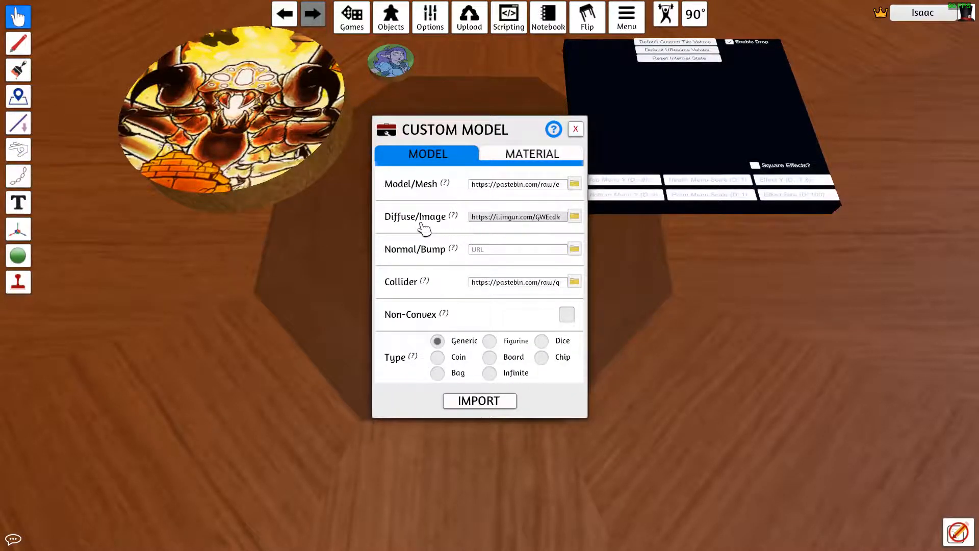
click(497, 217)
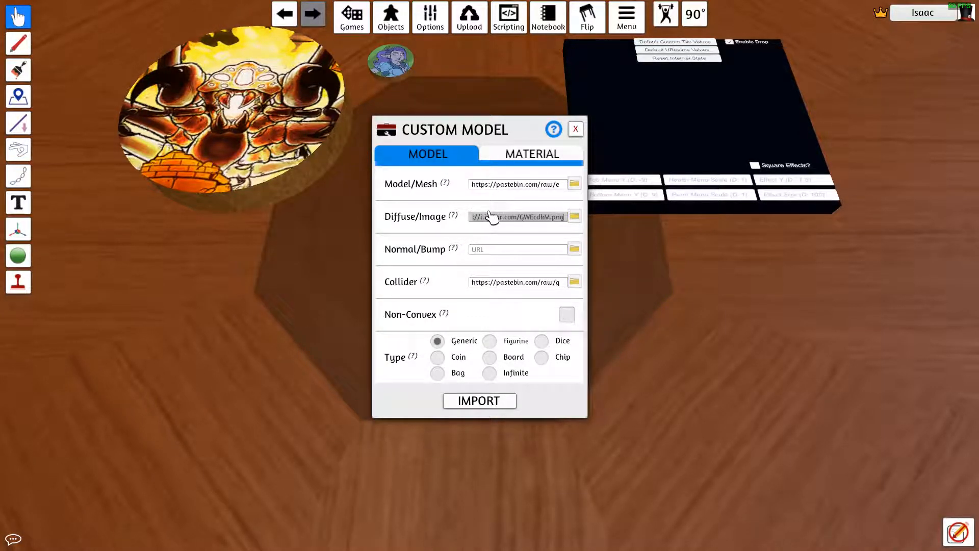
click(576, 218)
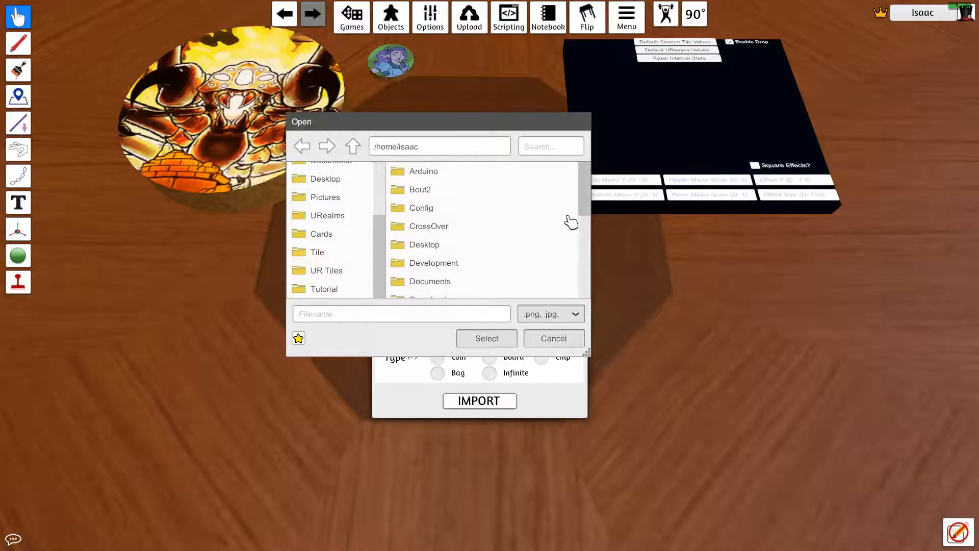
click(324, 290)
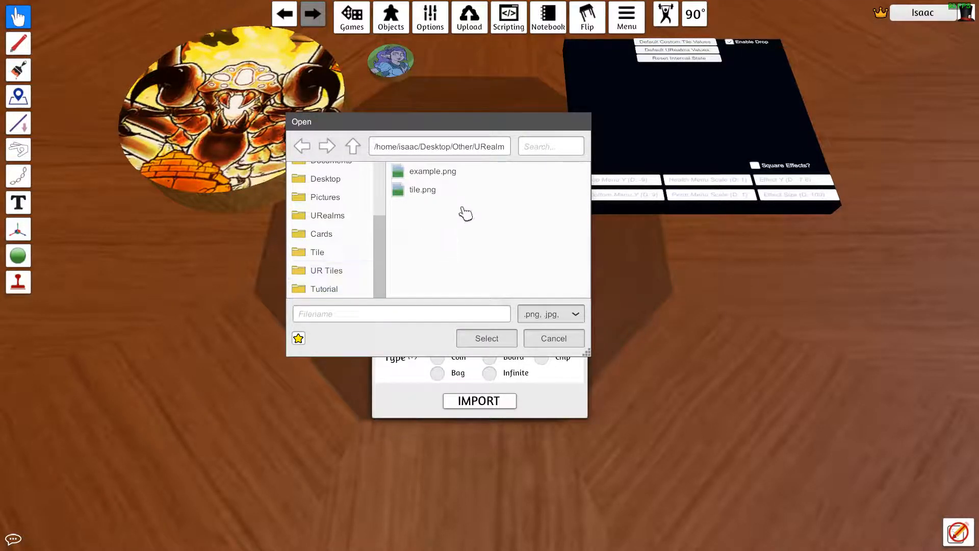
click(432, 194)
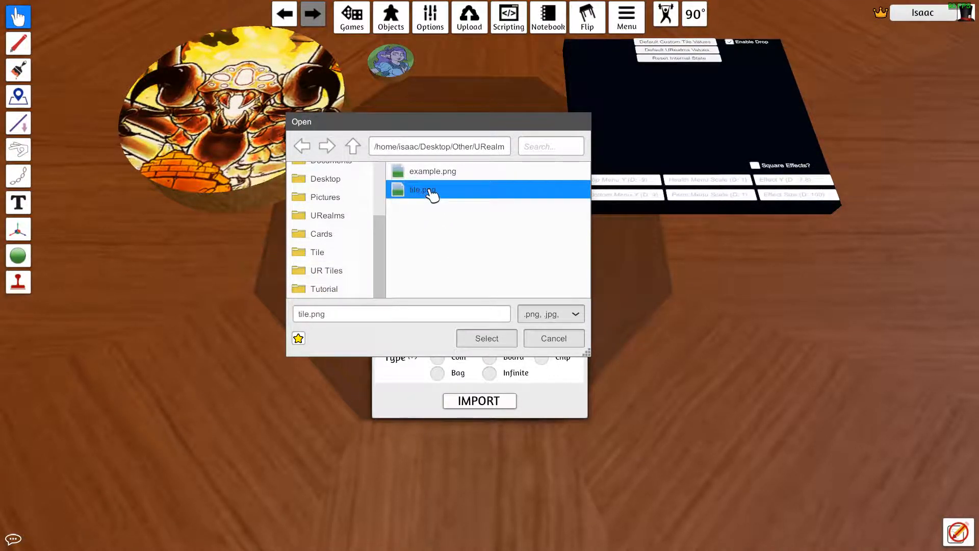
click(502, 340)
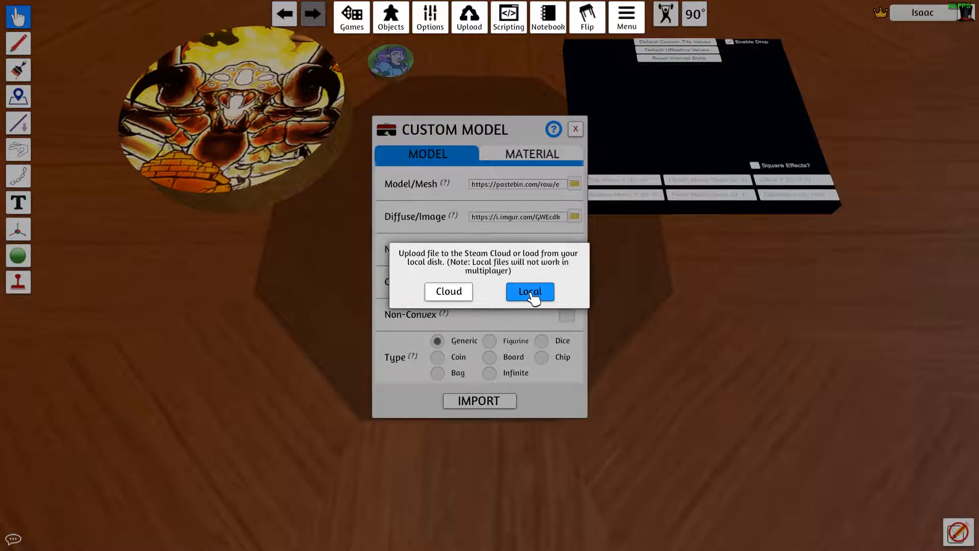
click(461, 294)
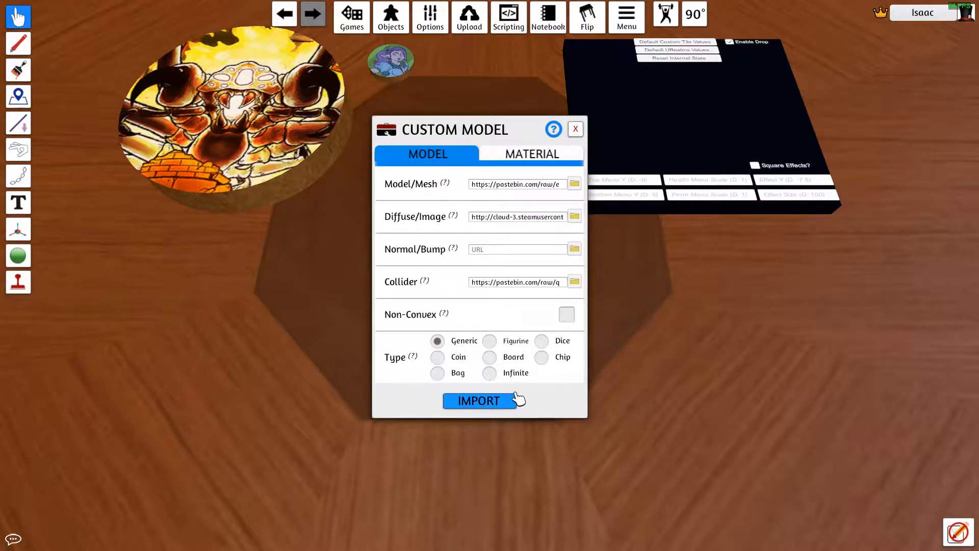
click(480, 402)
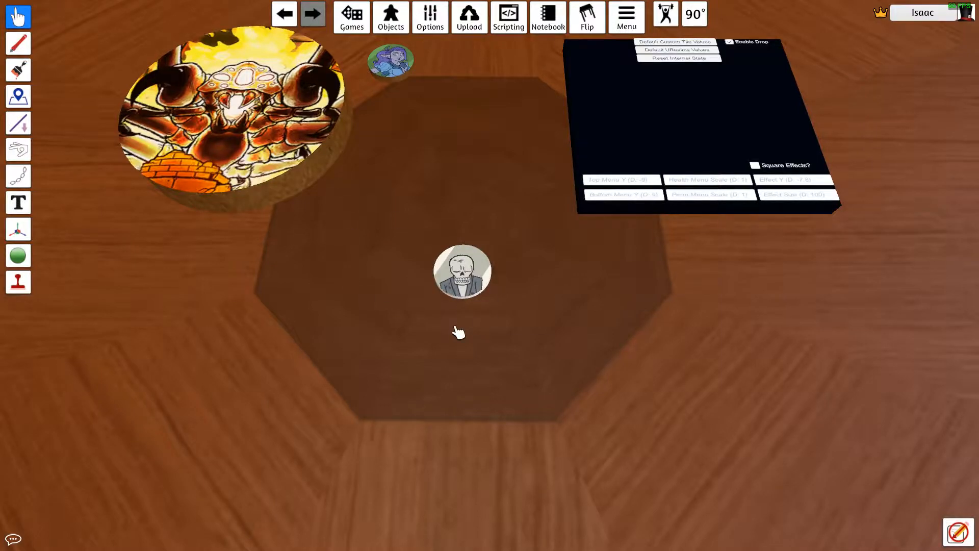
Step: Apply a fully saturated pink color tint to the skeleton tile
key(d)
key(s)
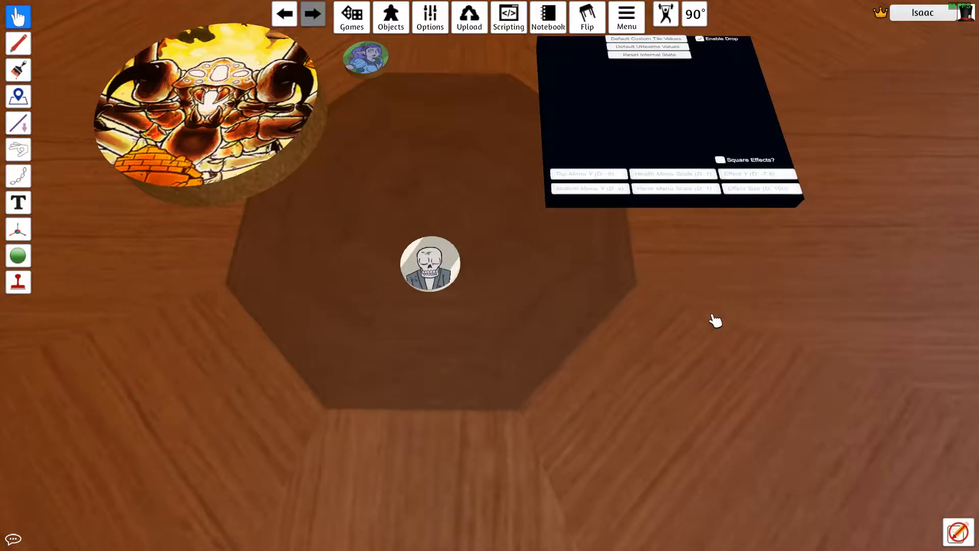
right_click(445, 264)
click(531, 316)
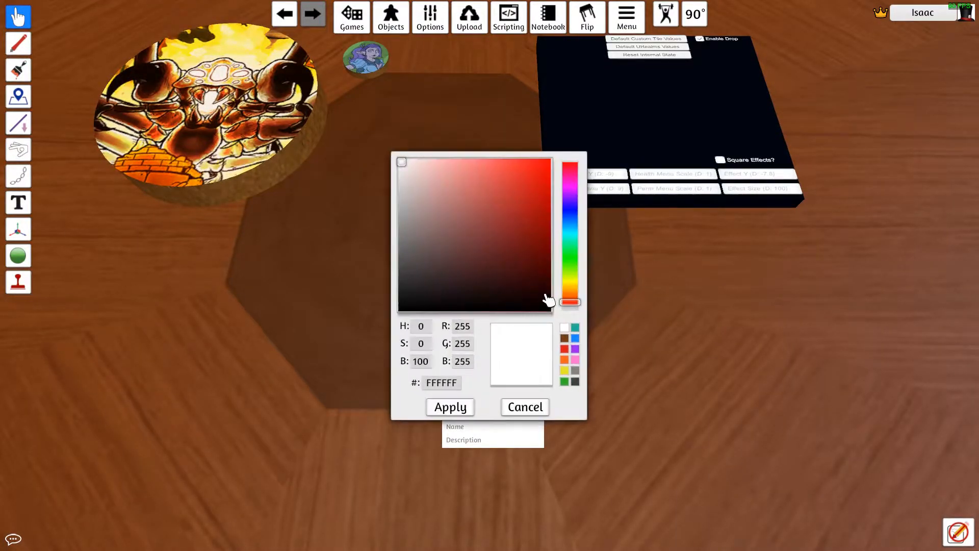
drag(576, 239, 571, 166)
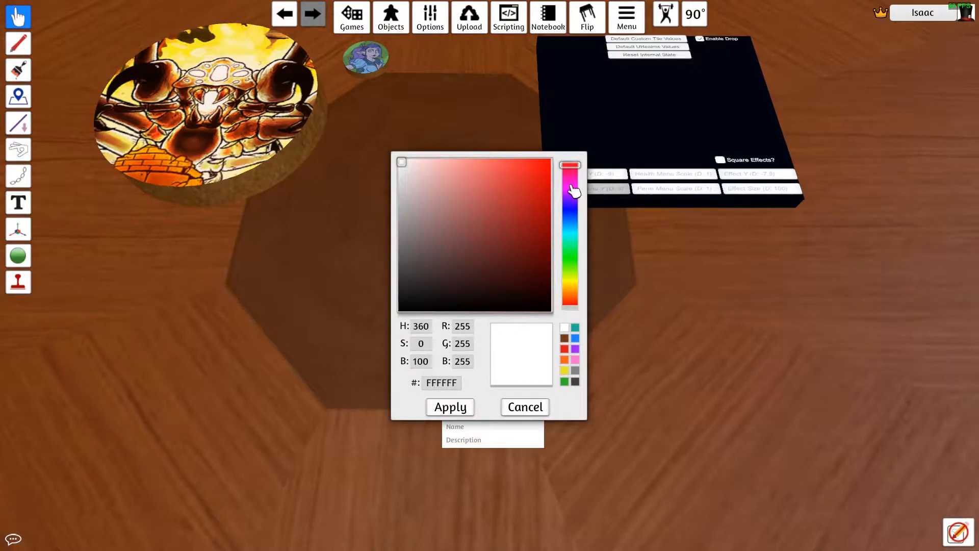
drag(569, 225, 553, 157)
click(447, 404)
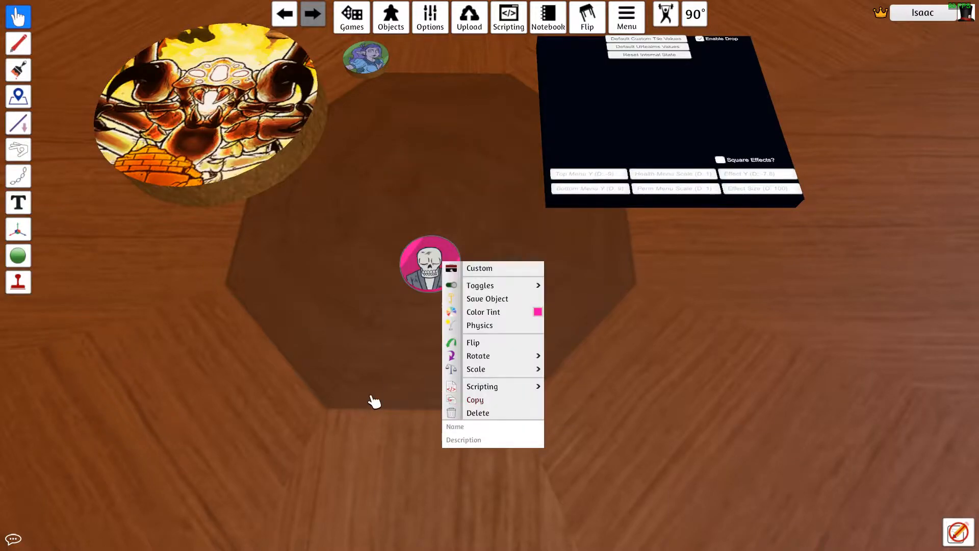
click(371, 394)
Step: Copy the purple hex code 9B669D from the description of the URealms Tint Colors notecard
scroll(374, 377, down, 3)
key(s)
drag(495, 427, 484, 356)
key(w)
right_click(423, 332)
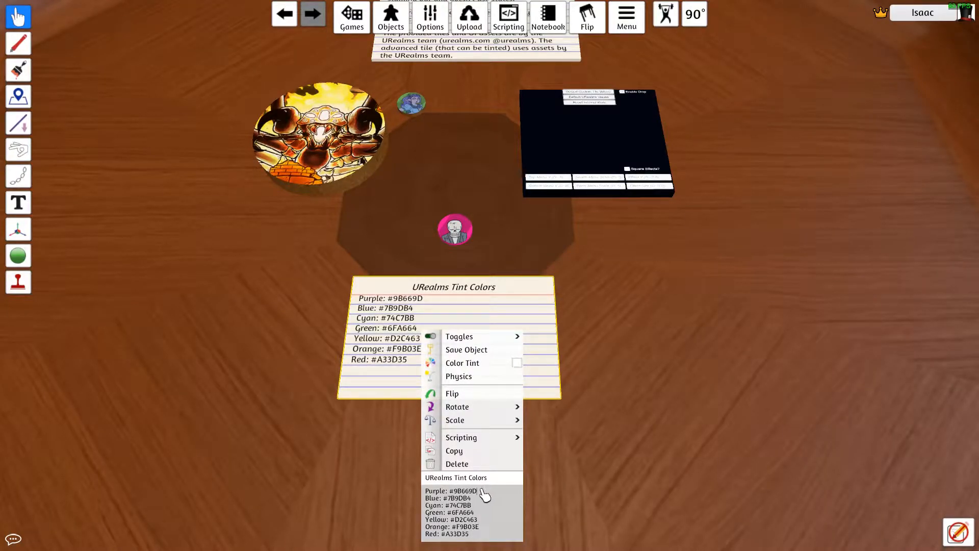
drag(482, 490, 461, 493)
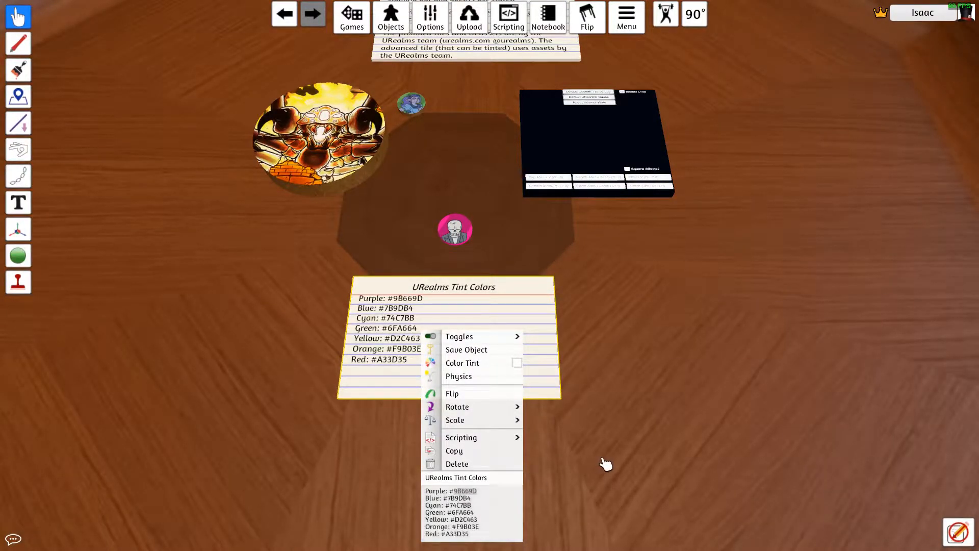
click(638, 453)
Step: Set the skeleton tile's color tint to the purple hex value 9B669D and apply it
right_click(448, 233)
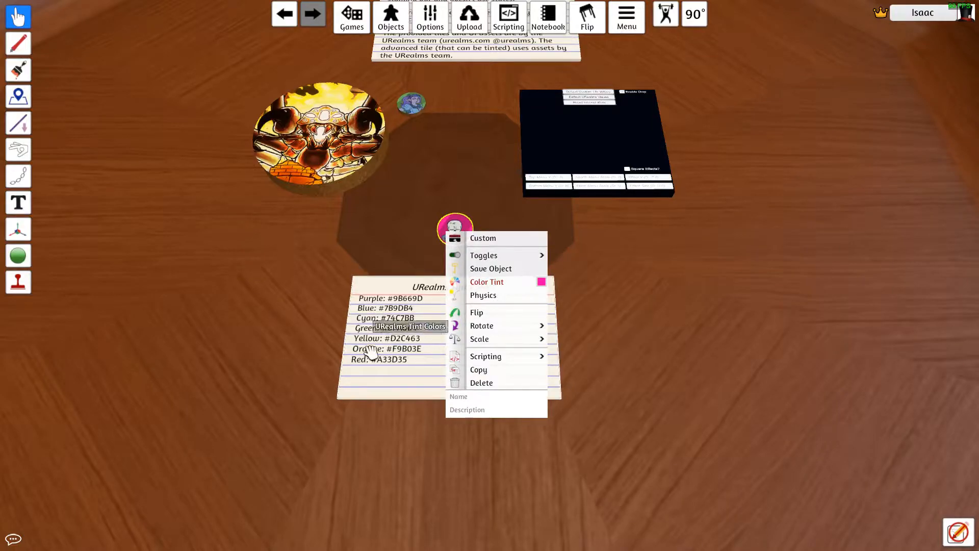
click(541, 282)
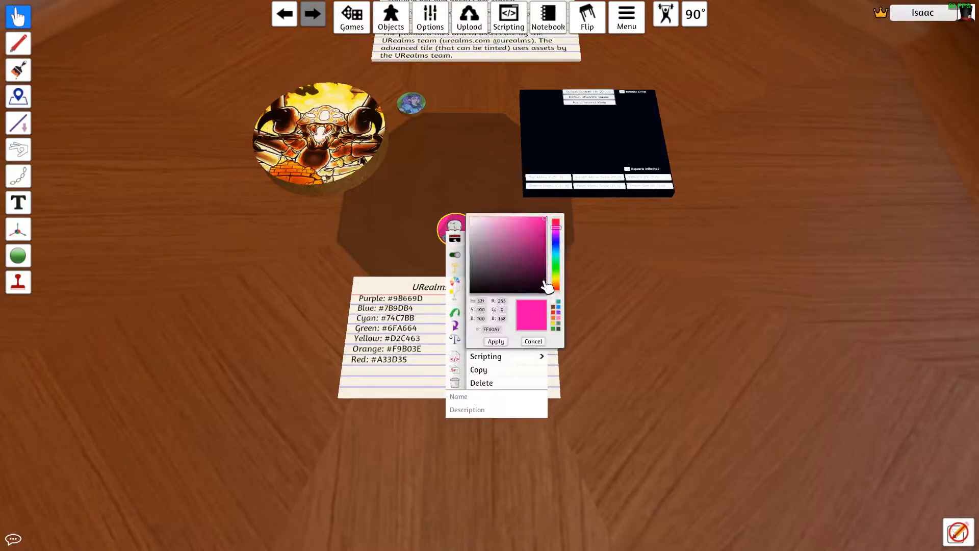
drag(427, 153, 657, 236)
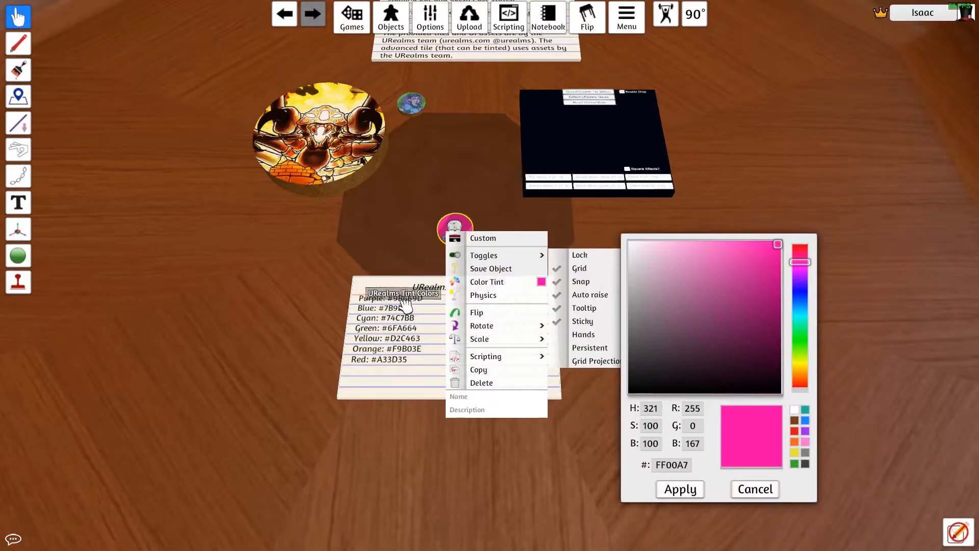
click(669, 468)
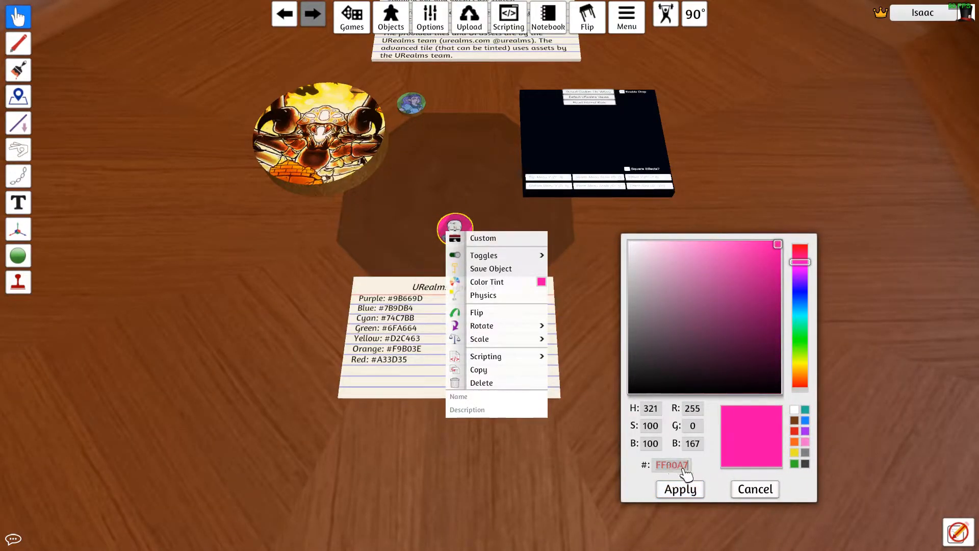
click(733, 461)
click(681, 490)
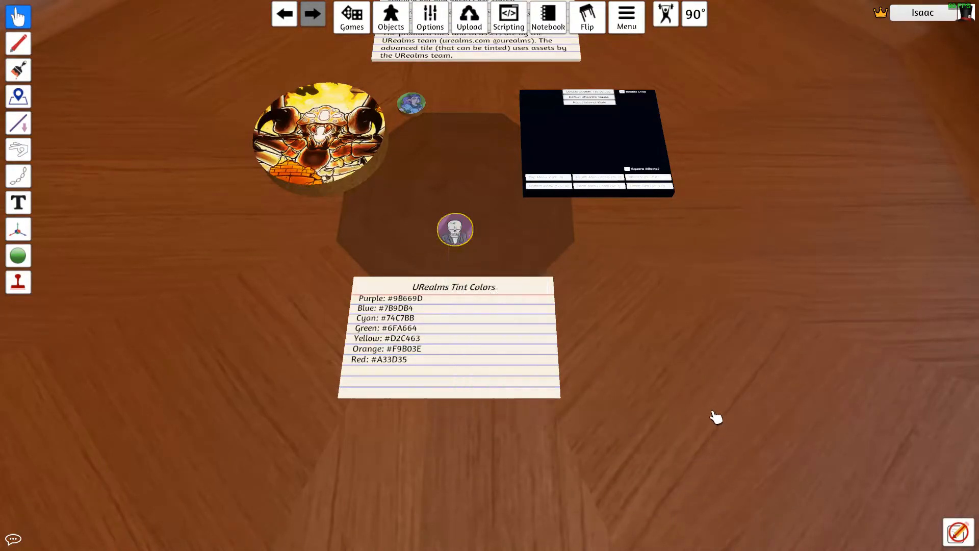
scroll(548, 361, up, 5)
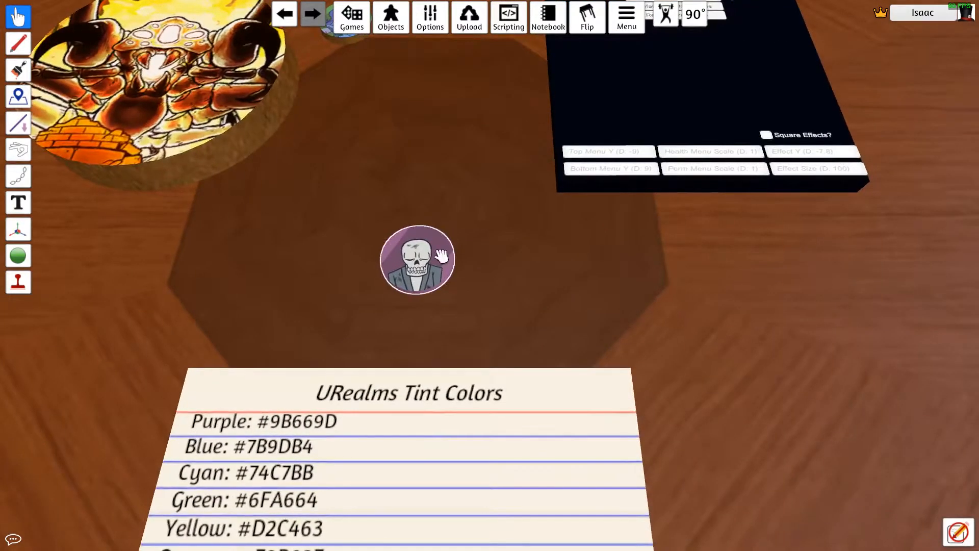
scroll(442, 256, down, 3)
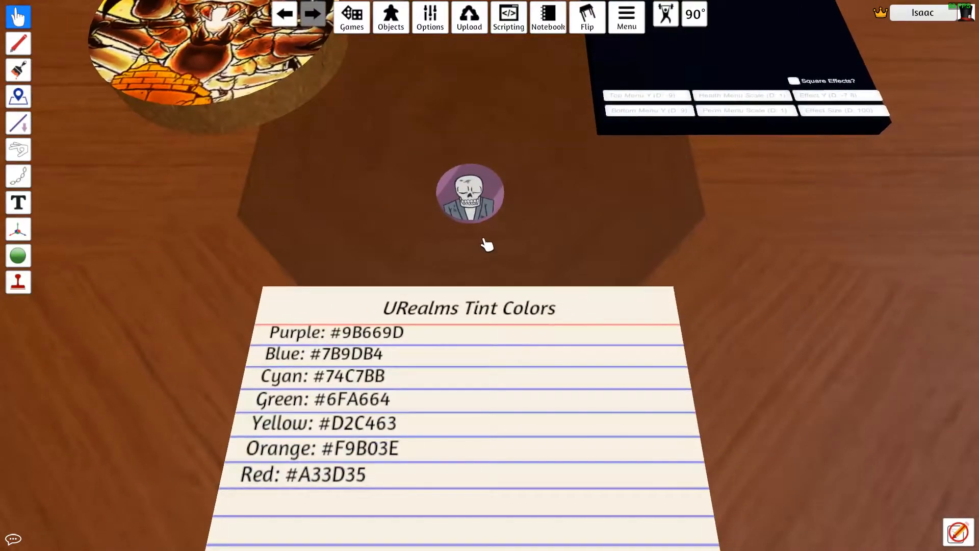
scroll(494, 219, up, 3)
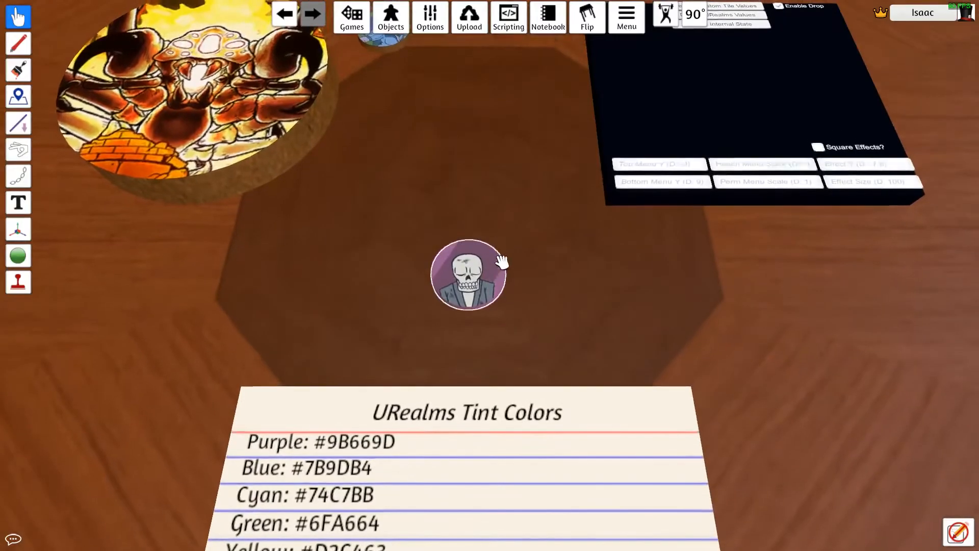
scroll(502, 263, down, 3)
scroll(477, 241, up, 2)
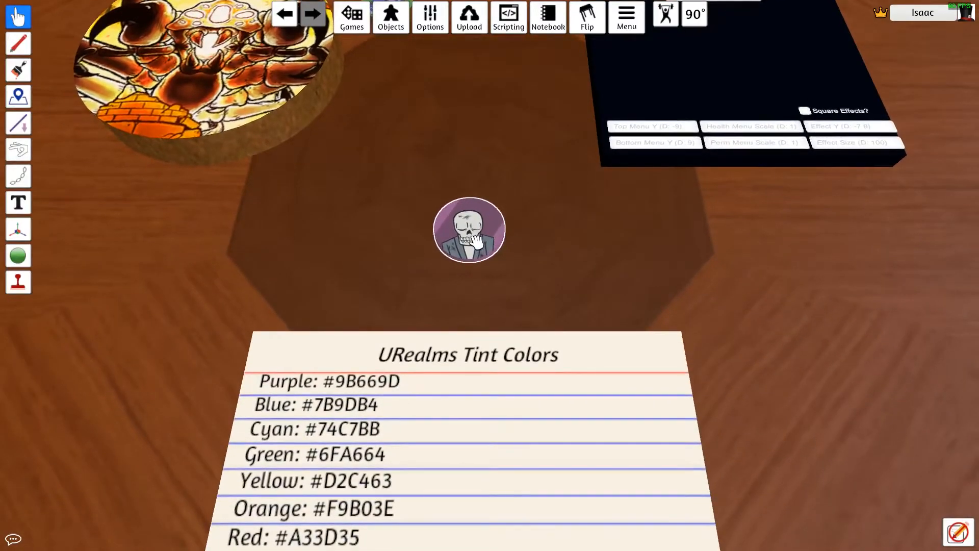
mouse_move(472, 237)
mouse_down()
mouse_move(456, 239)
mouse_move(473, 234)
mouse_up()
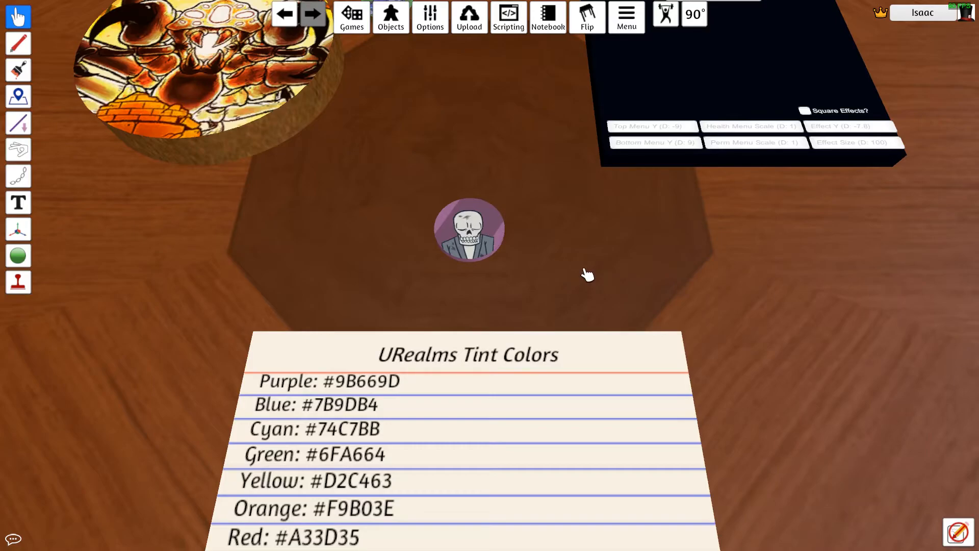